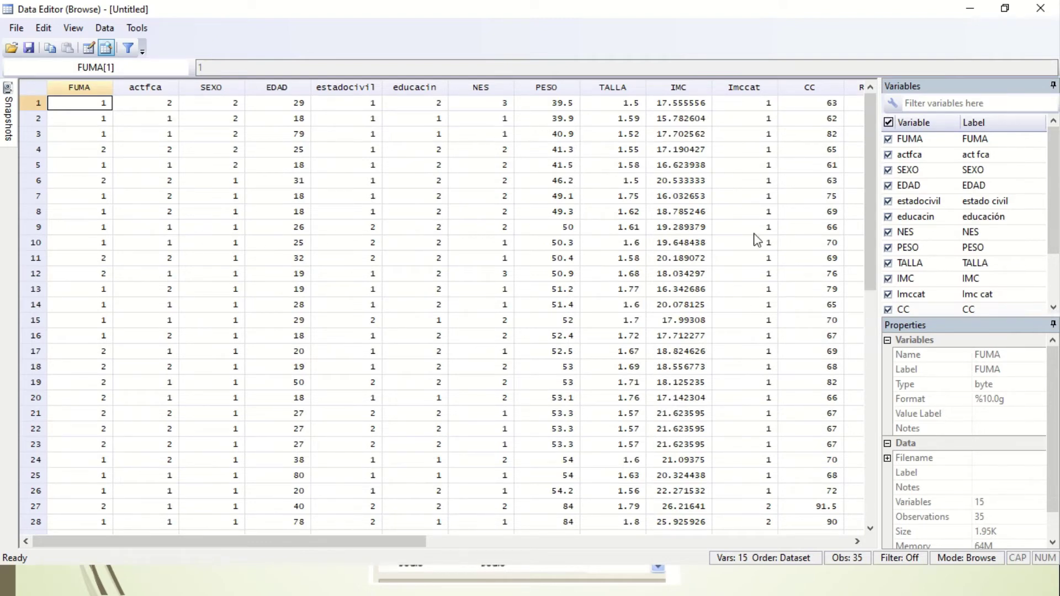
Switch the dataset window from browse mode to edit mode and confirm leaving browse mode
left_click(354, 243)
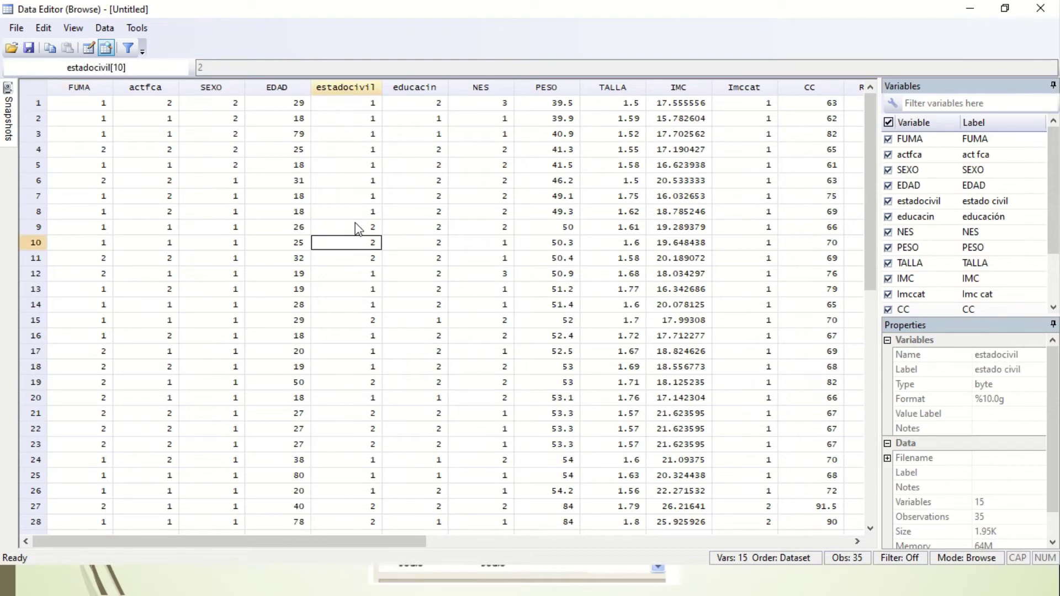
left_click(363, 181)
left_click(604, 273)
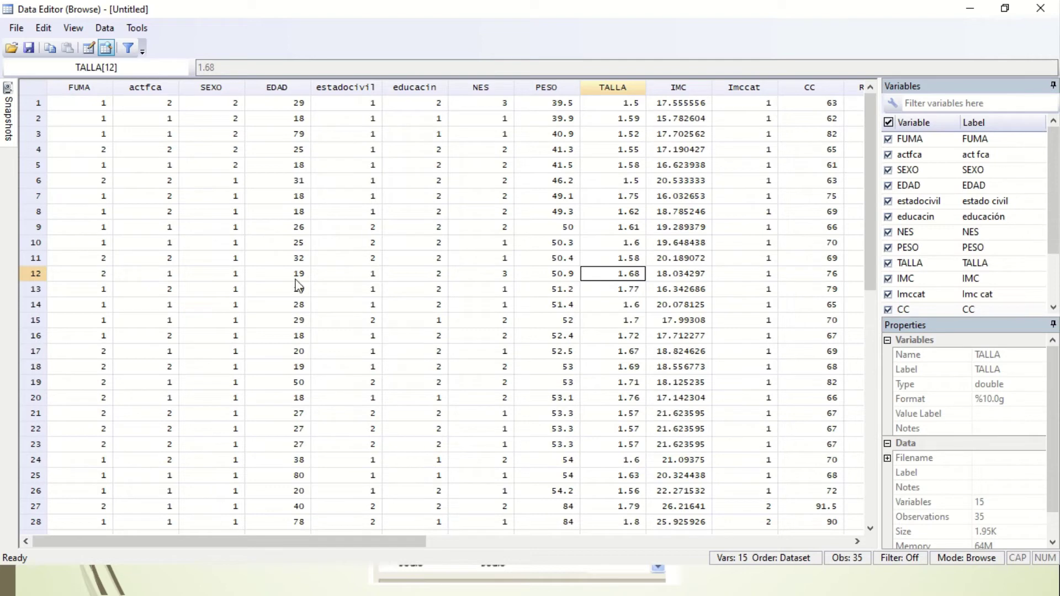
left_click(91, 54)
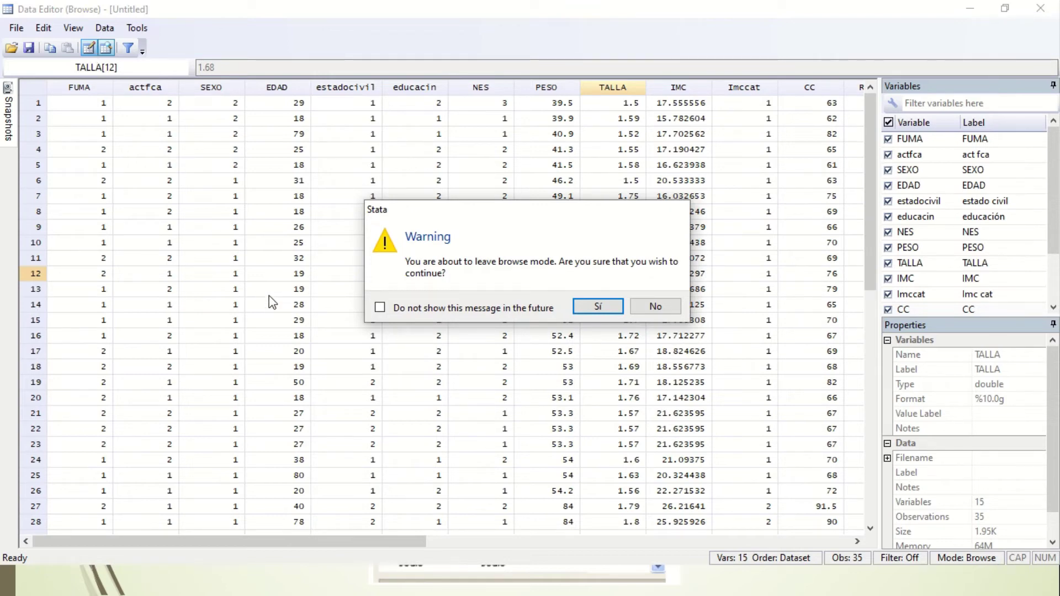
left_click(598, 310)
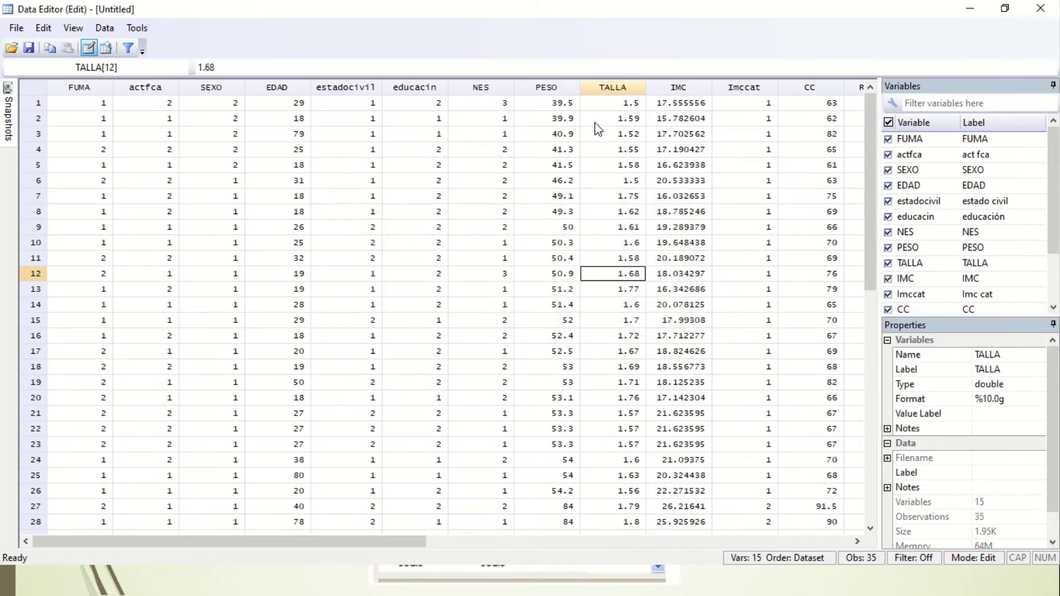
Set the PESO value of observation 9 to 70 and apply the cell change
left_click(565, 229)
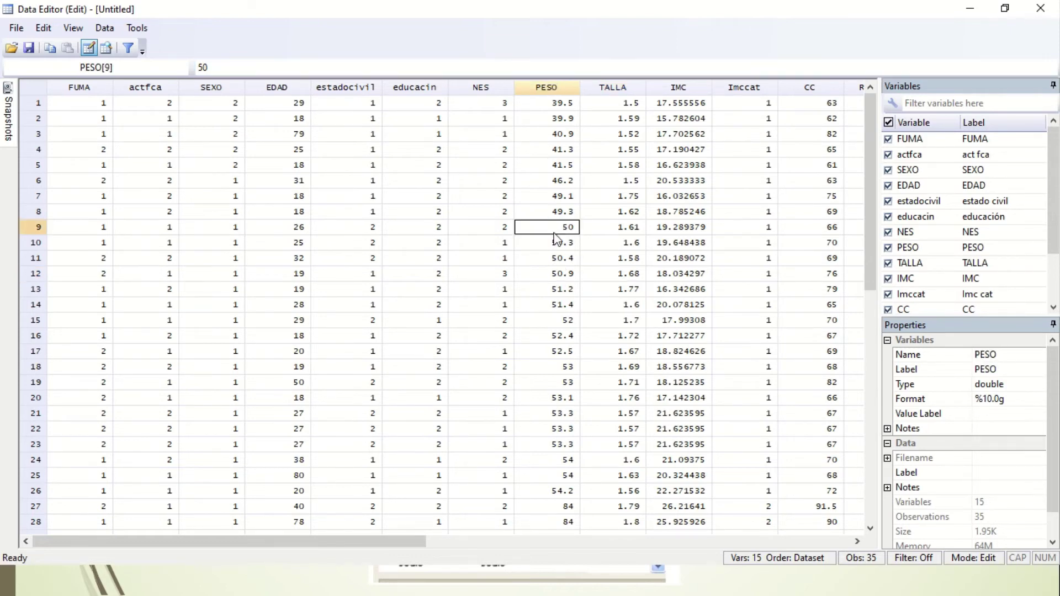
type("70")
left_click(557, 279)
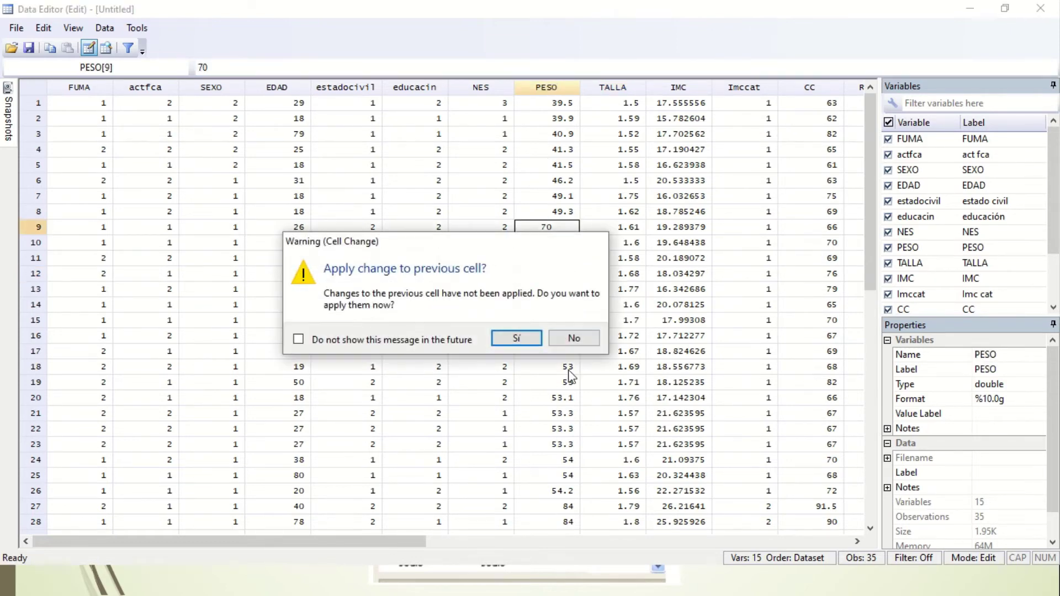
left_click(514, 335)
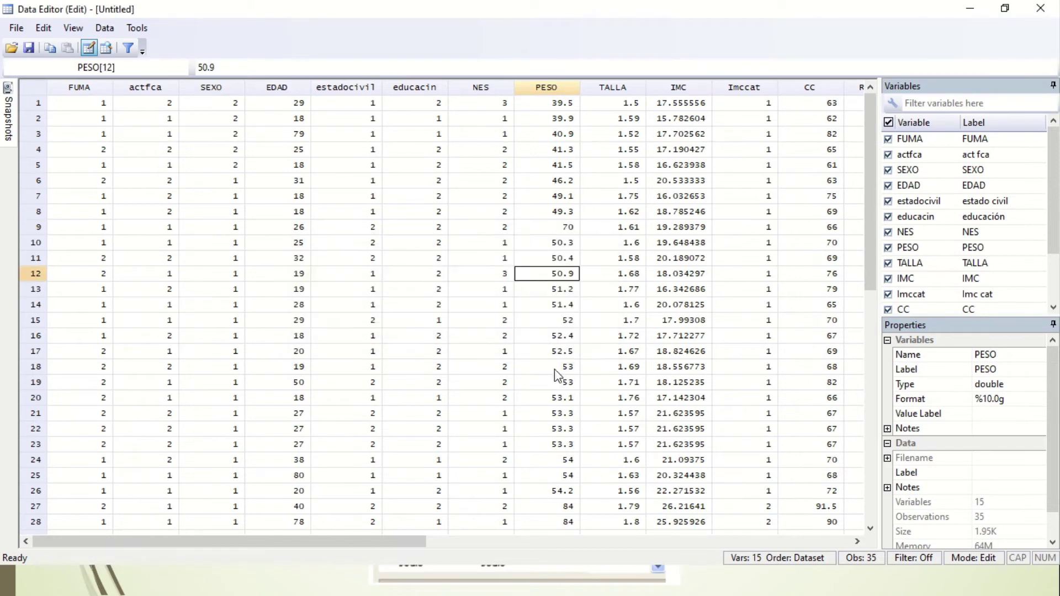
Set PESO to 57 for observation 18 and to 69 for observation 19, applying both changes
left_click(553, 368)
type("57")
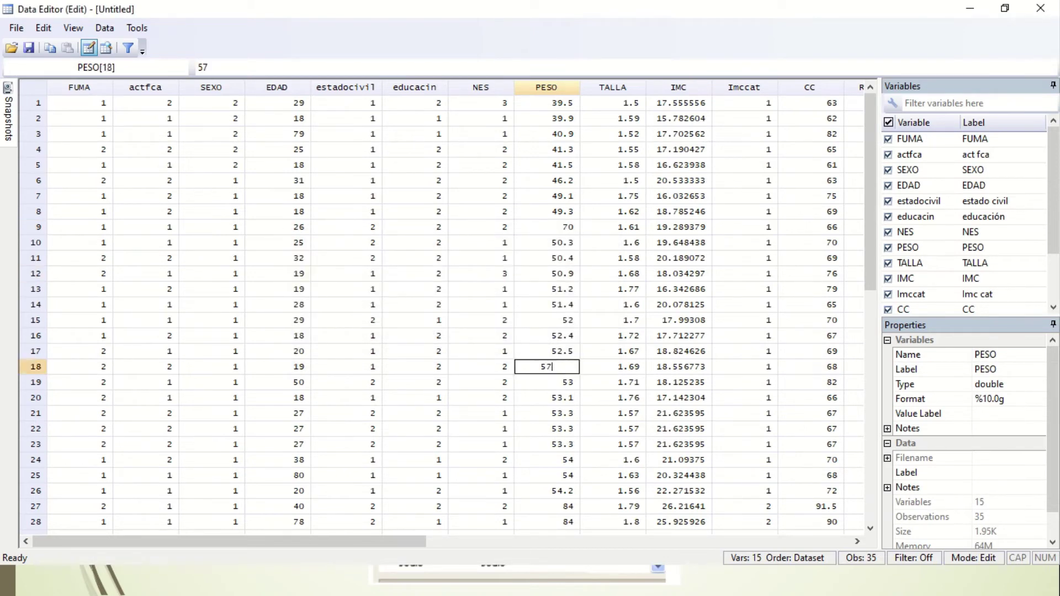
left_click(557, 380)
left_click(517, 338)
left_click(553, 367)
left_click(553, 382)
type("69")
key("Return")
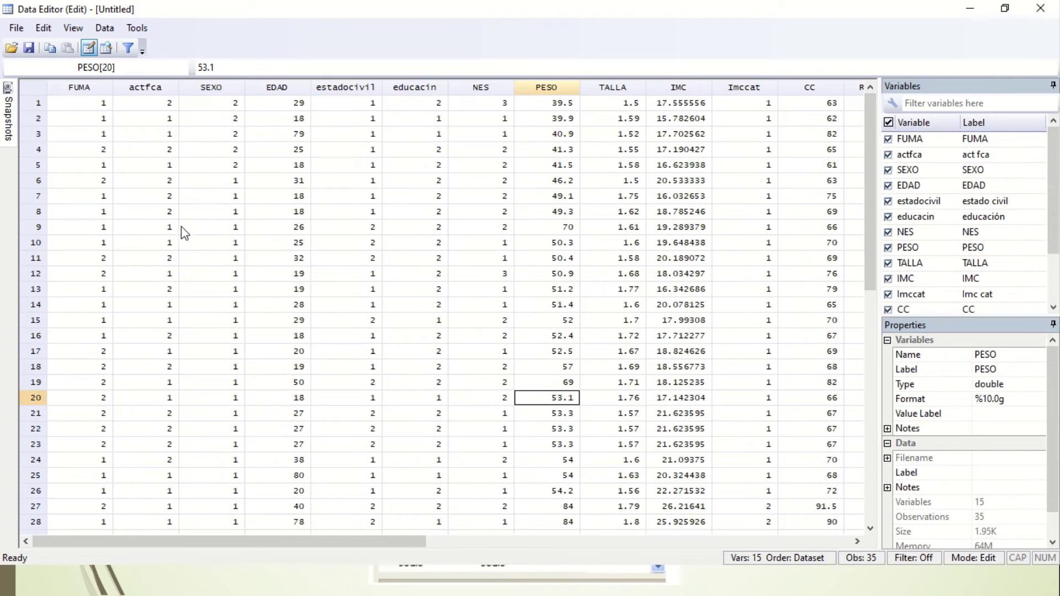
Save the edited dataset as a Stata data file named estadistica_stata in the 2.Manejo de datos folder
left_click(16, 32)
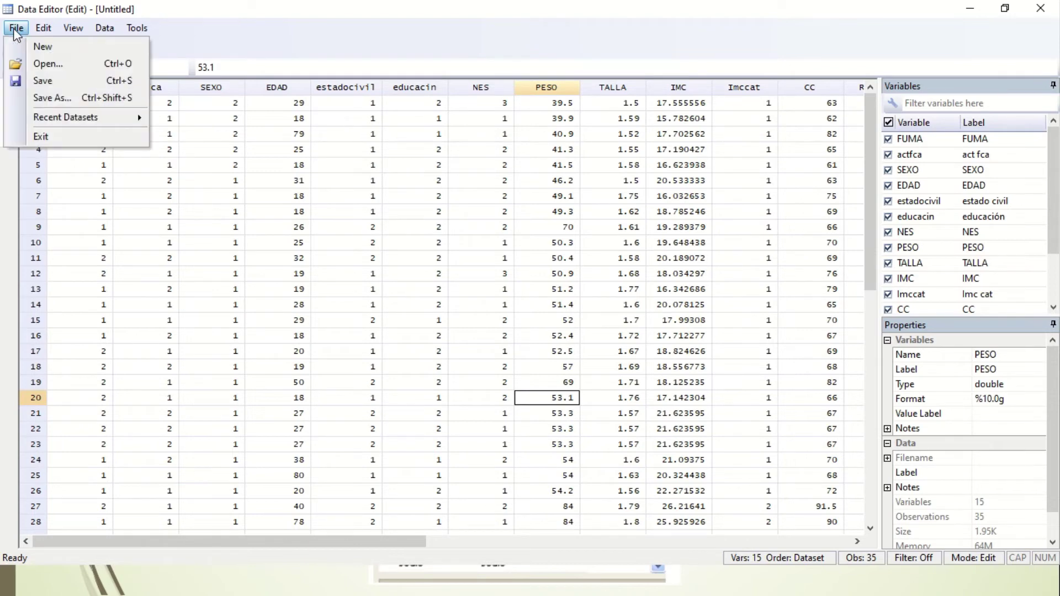
left_click(51, 98)
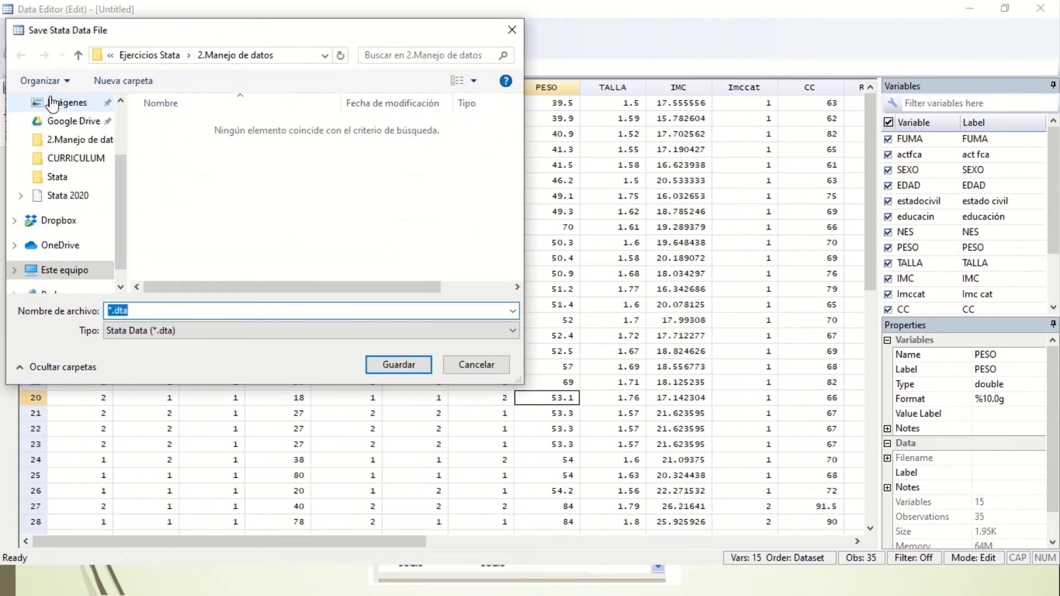
left_click_drag(343, 35, 664, 63)
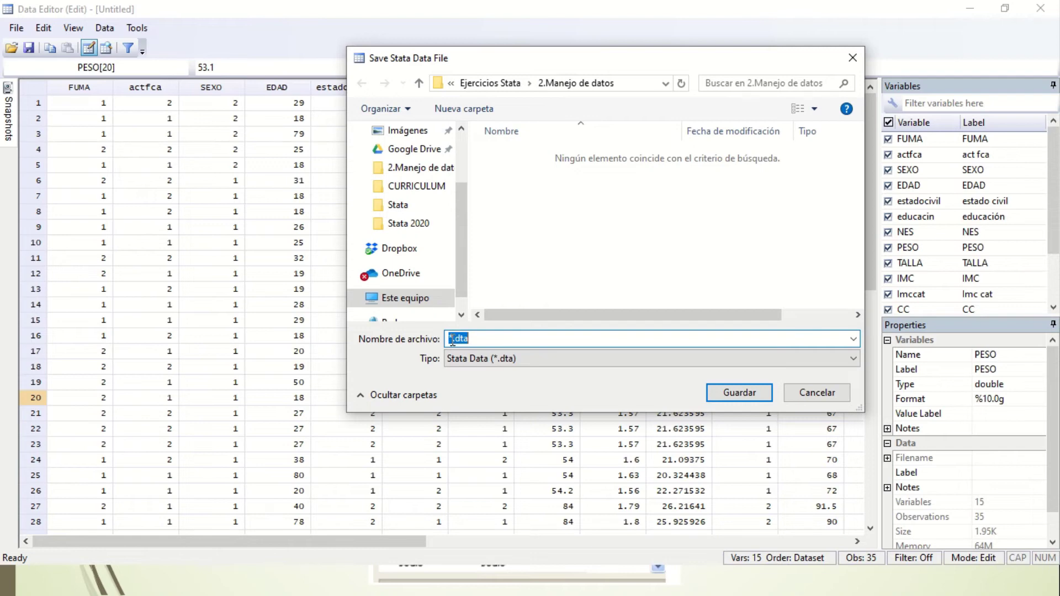
left_click(453, 339)
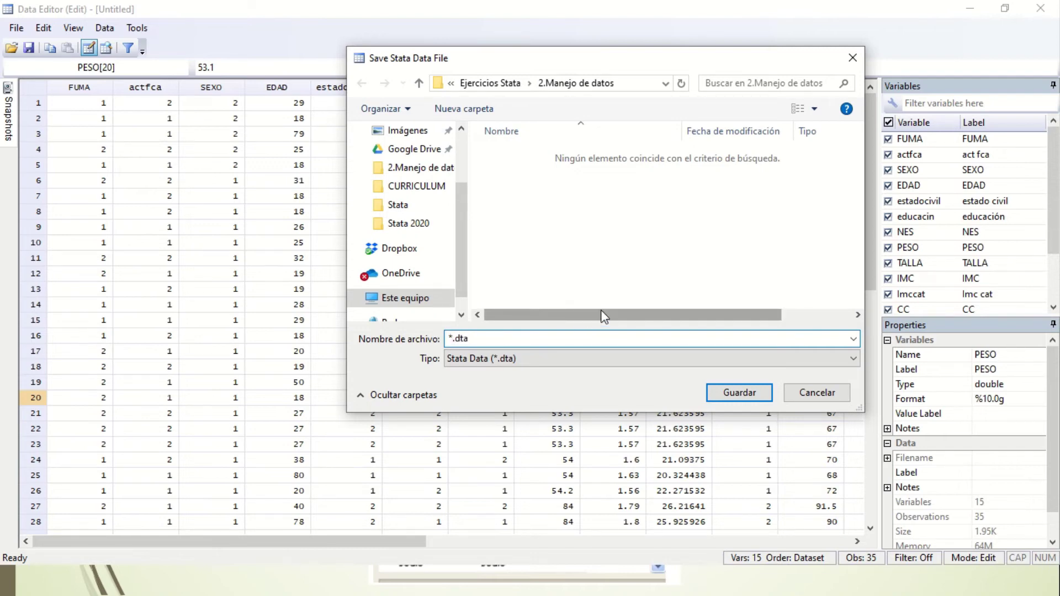
key("BackSpace")
type("estadistica_stata")
left_click(736, 395)
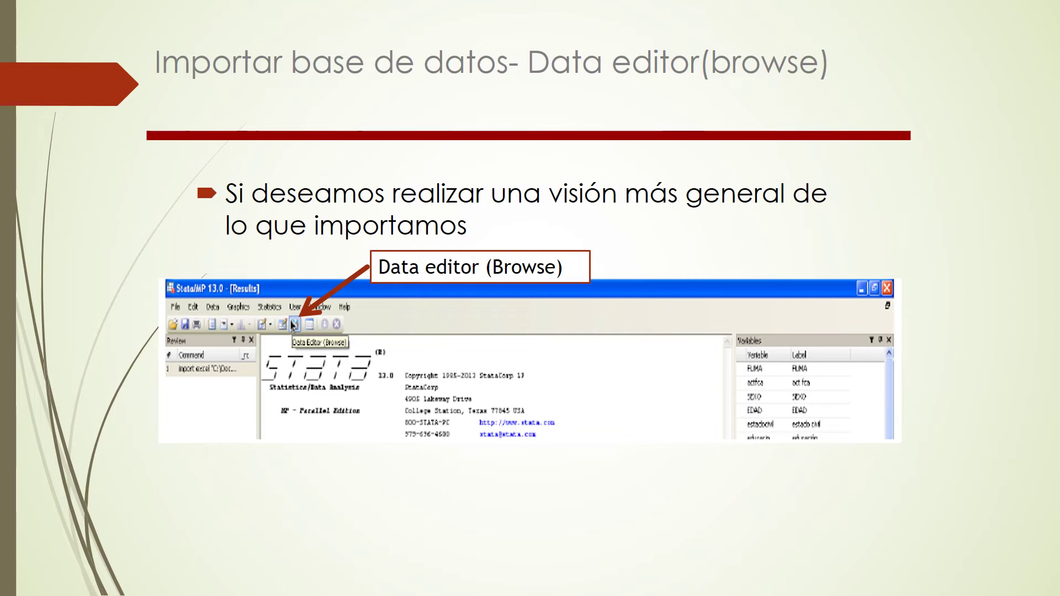
key("Right")
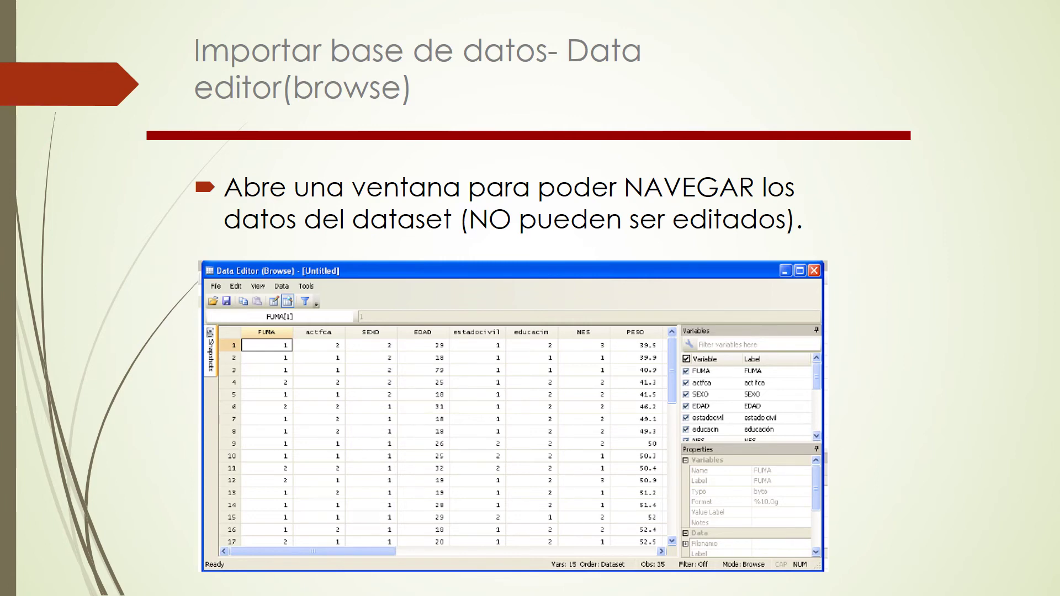
key("Right")
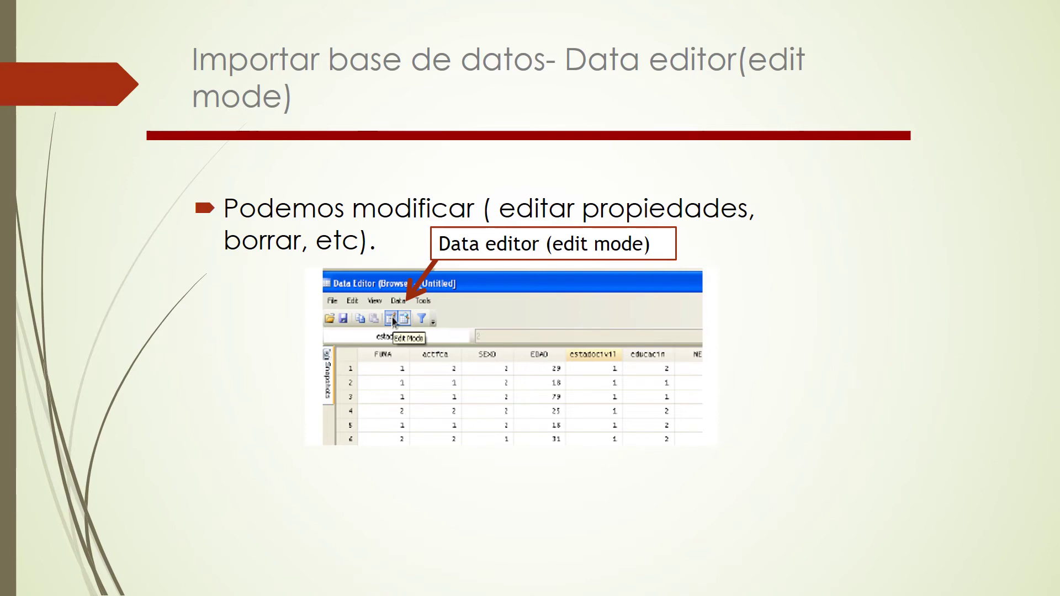
key("Right")
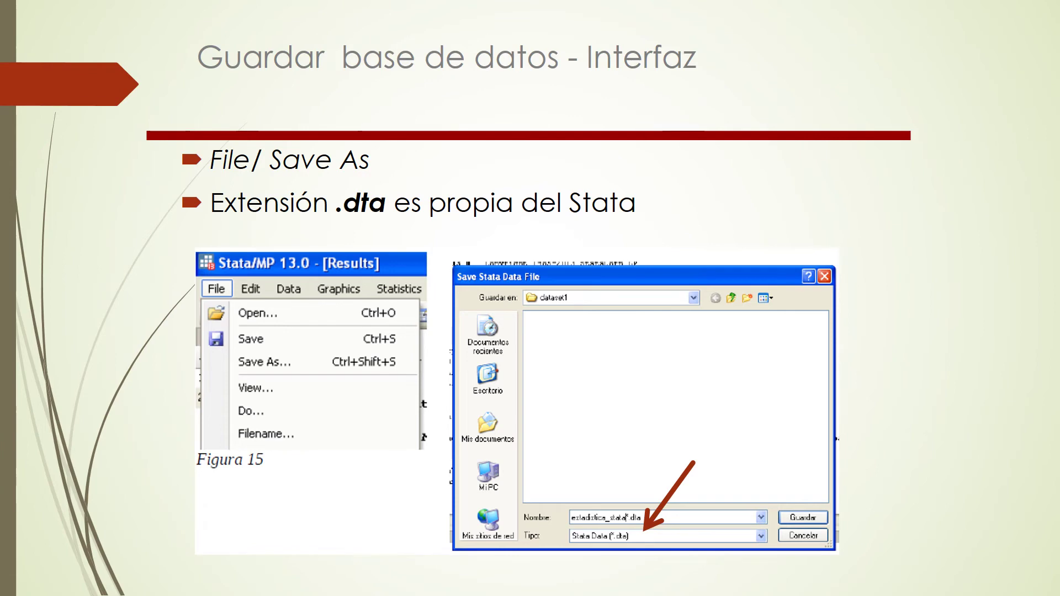
key("Right")
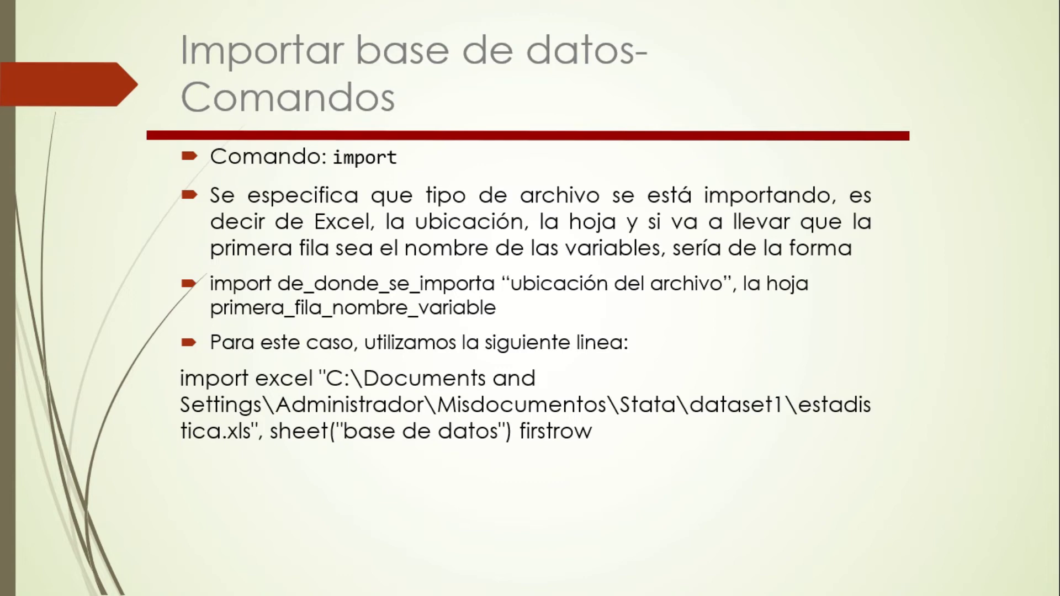
Switch to Stata and run import excel on estadistica.xls in 2.Manejo de datos, using sheet("base de datos") and firstrow
key("alt+Tab")
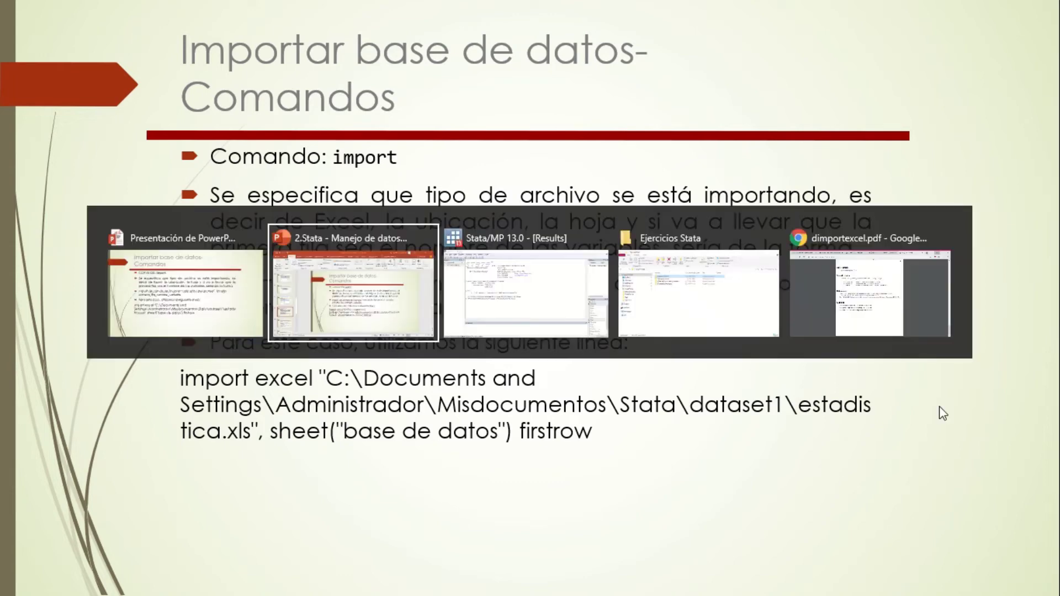
key("alt+Tab")
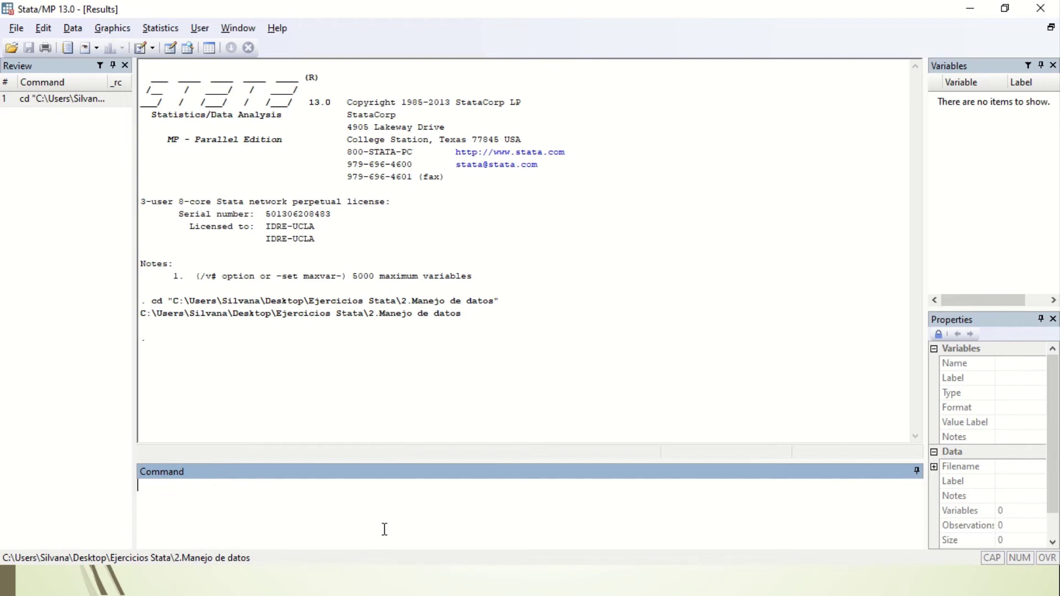
type("import excel \"C:\\Users\\Silvana\\Desktop\\Ejercicios Stata\\2.Manejo de datos\\estadistica.xls\", sheet(\"base de datos\") firstrow")
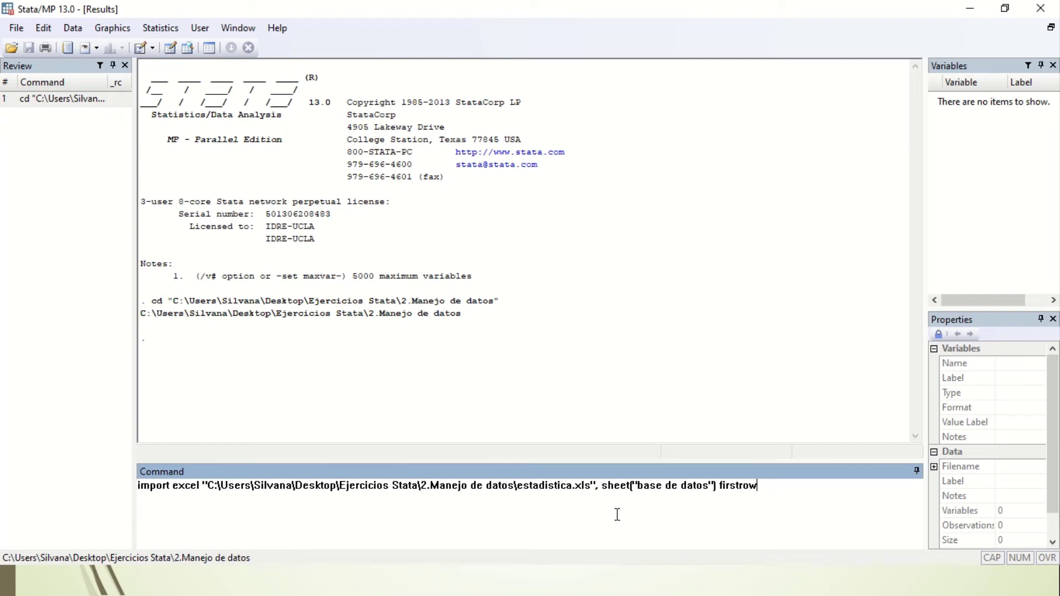
key("Return")
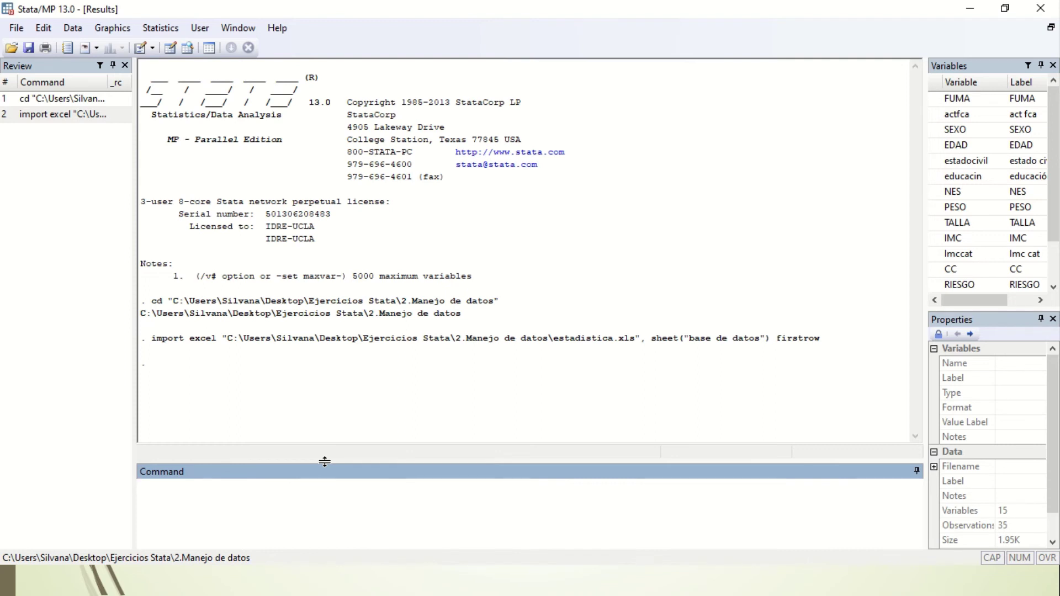
Save the imported dataset in the working directory with the command save estadistica_stata2.dta
type("save e")
type("adistica_stata2.dta")
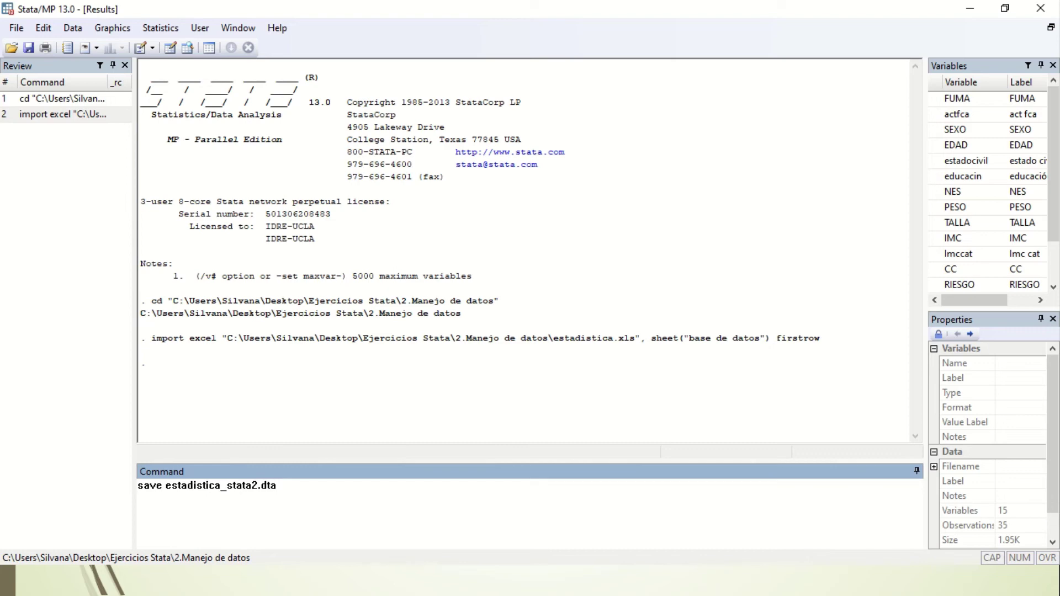
key("Return")
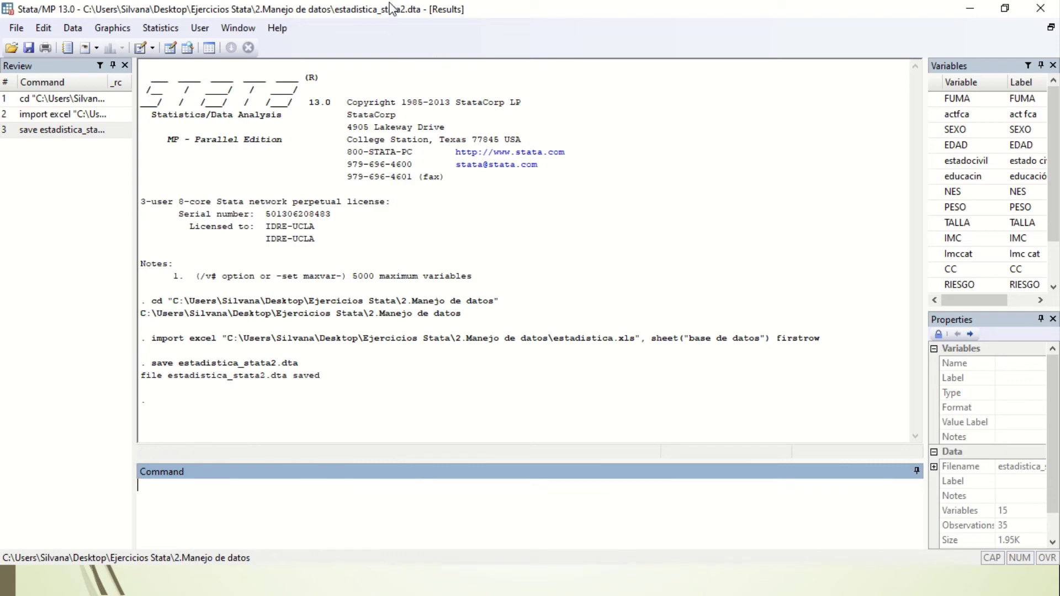
mouse_move(440, 18)
left_click(458, 34)
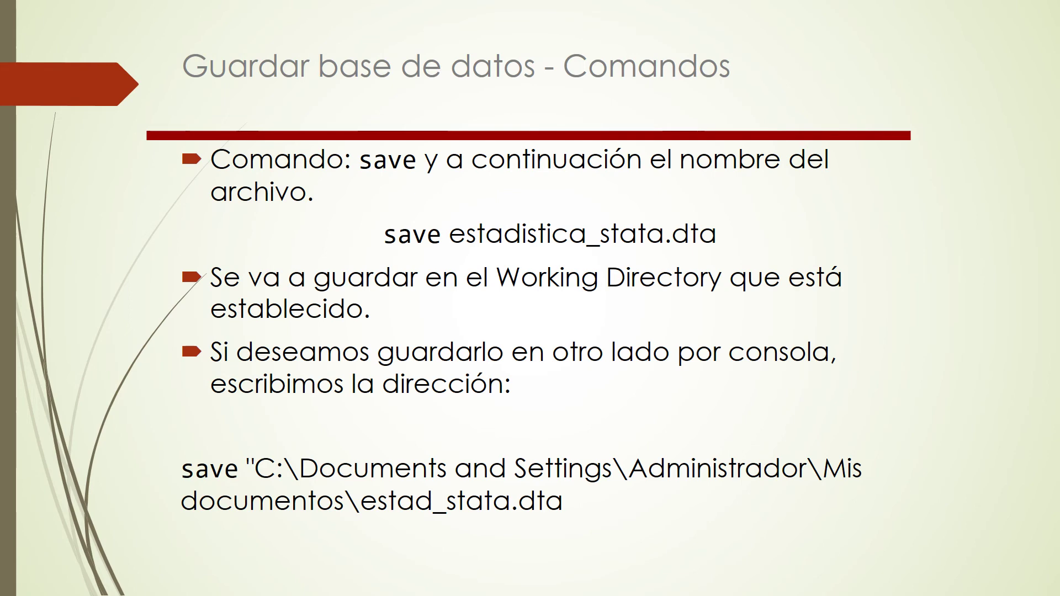
key("Right")
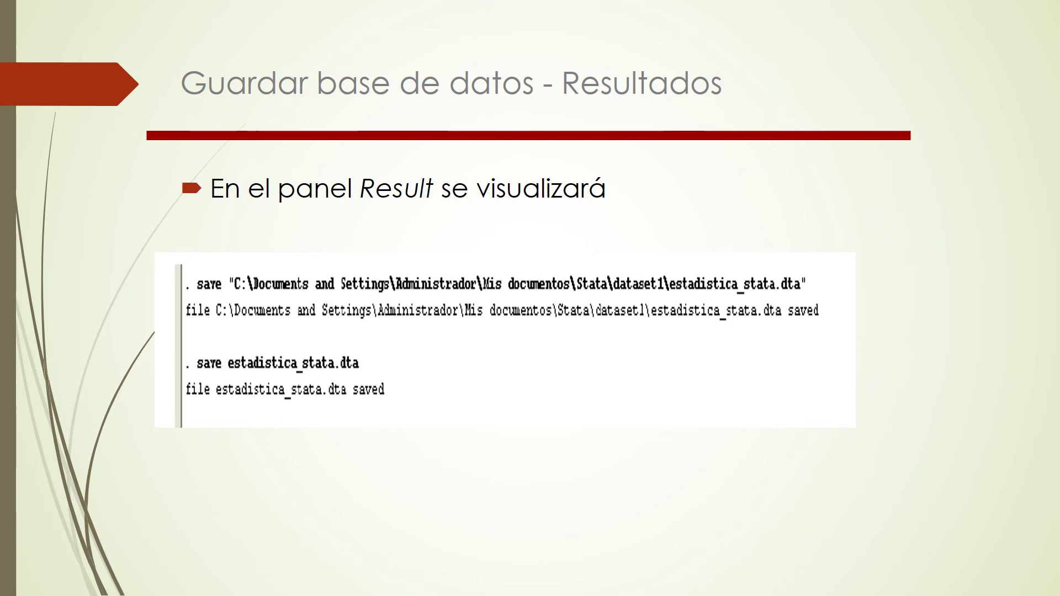
key("Right")
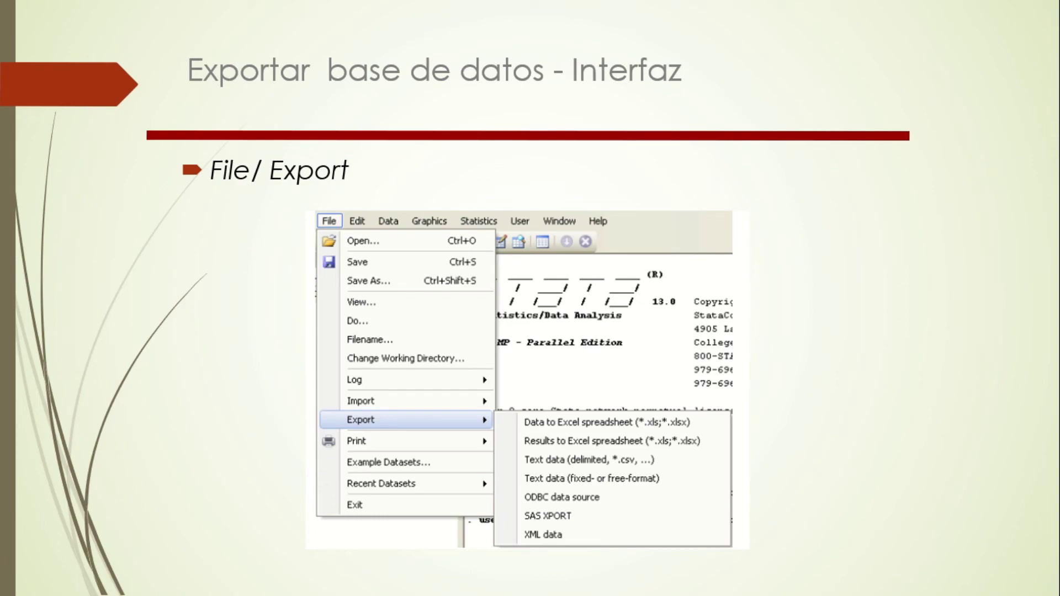
Switch to Stata and export all variables to an Excel file named estadistica2, saving variable names to the first row
key("alt+Tab")
key("alt+Tab")
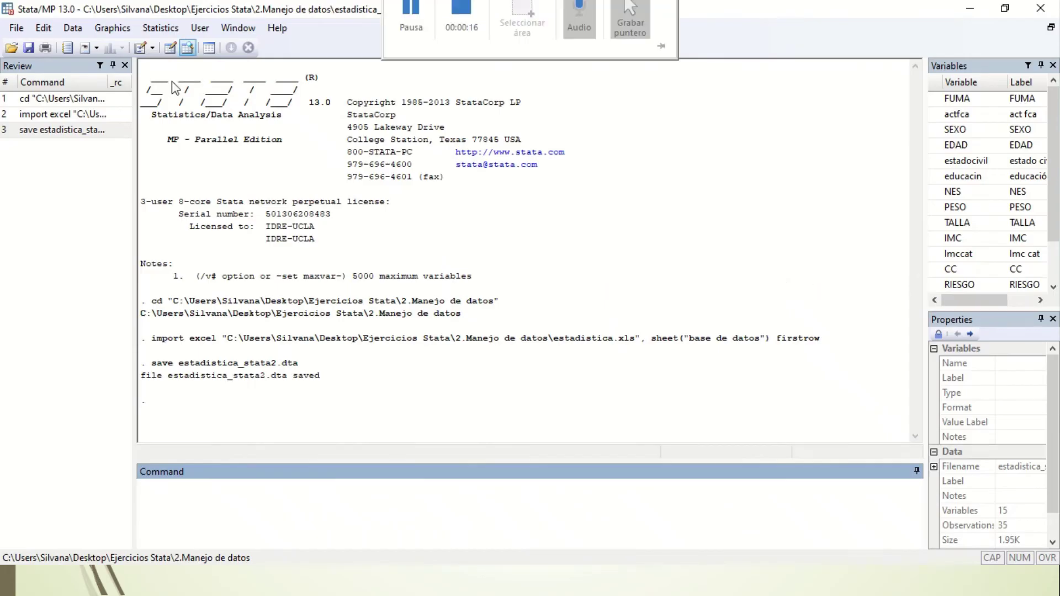
left_click(16, 29)
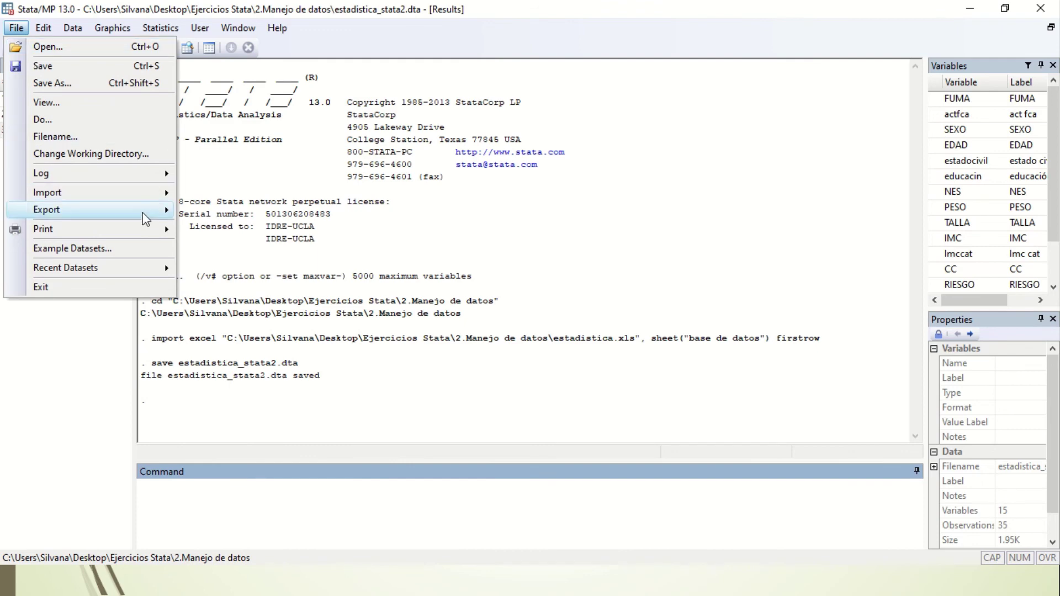
mouse_move(146, 219)
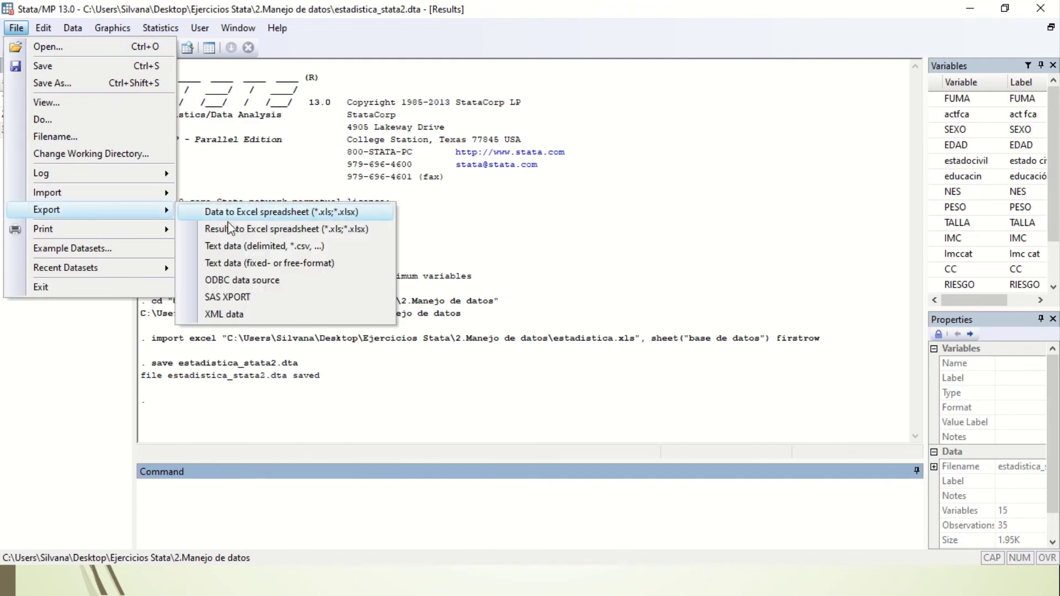
left_click(291, 214)
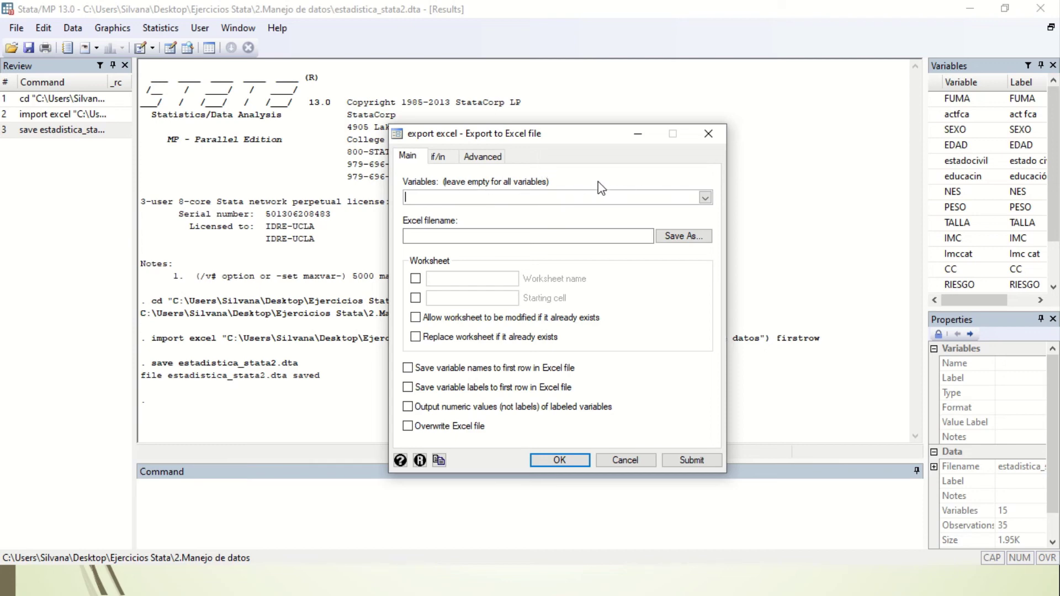
left_click(578, 241)
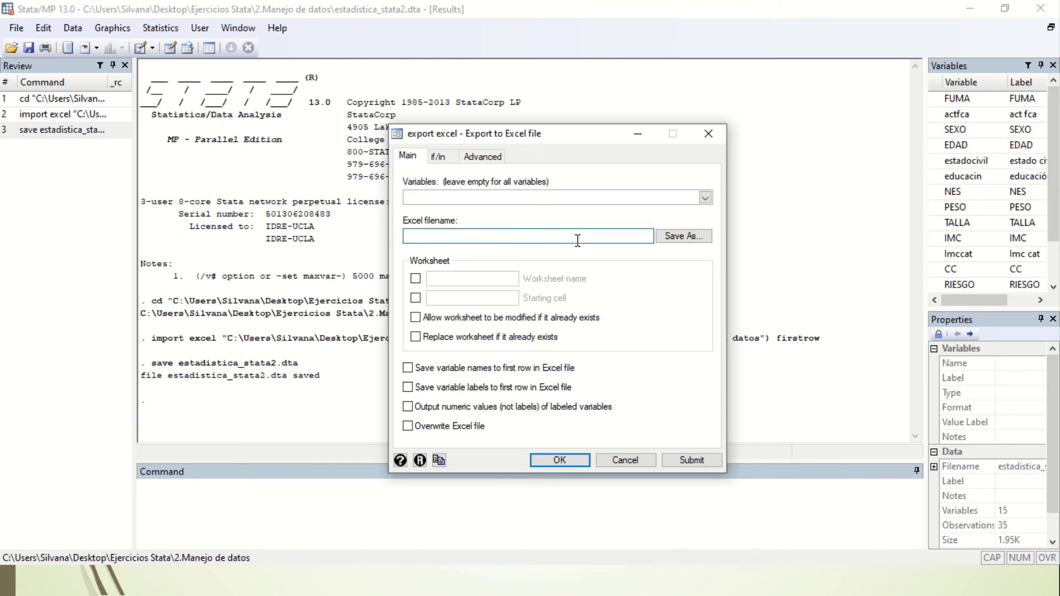
type("estadistica2")
left_click(408, 369)
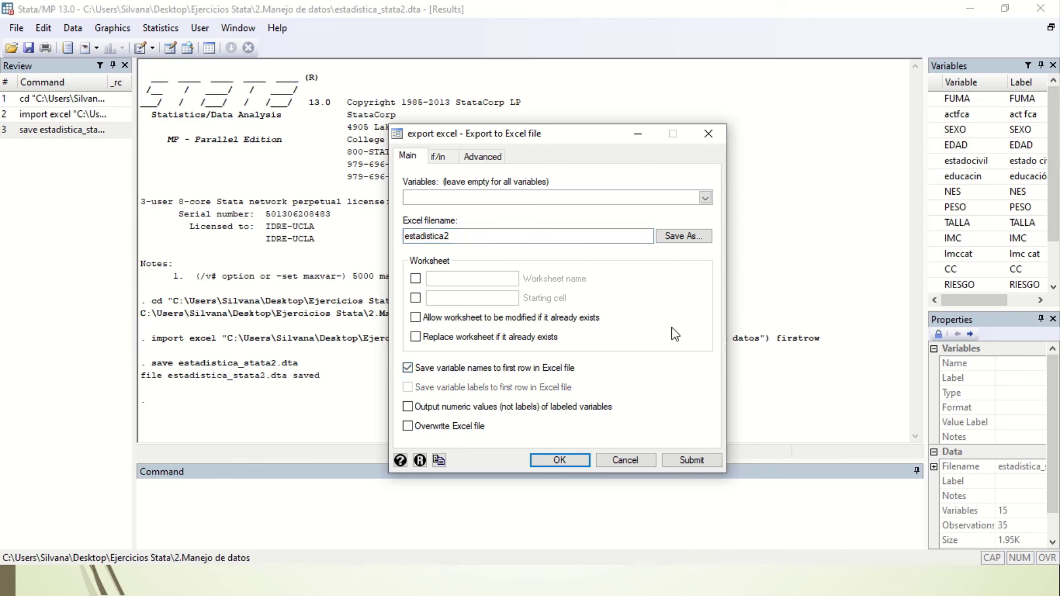
left_click(560, 461)
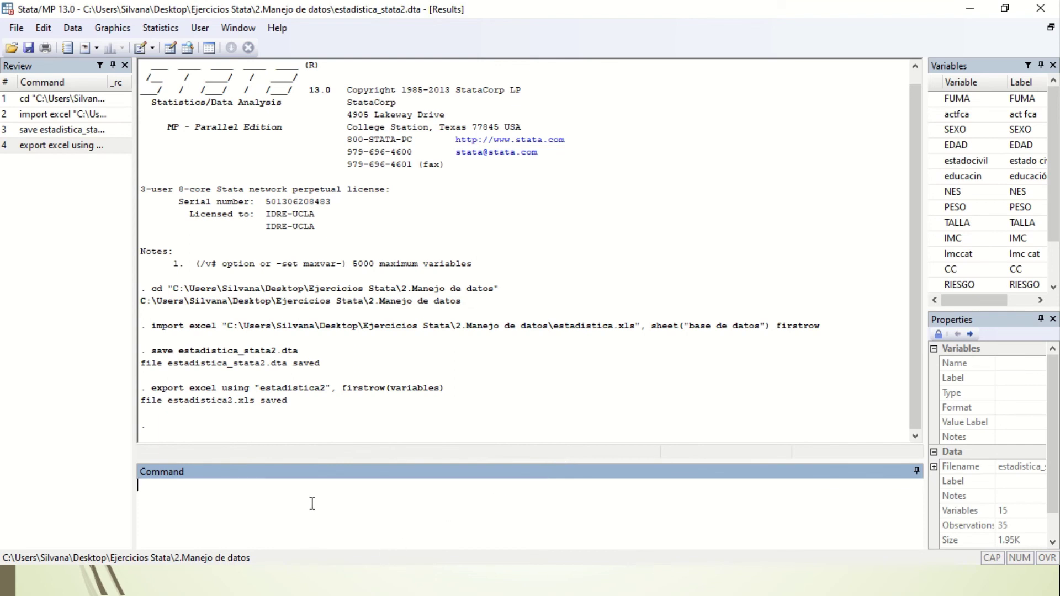
mouse_move(429, 28)
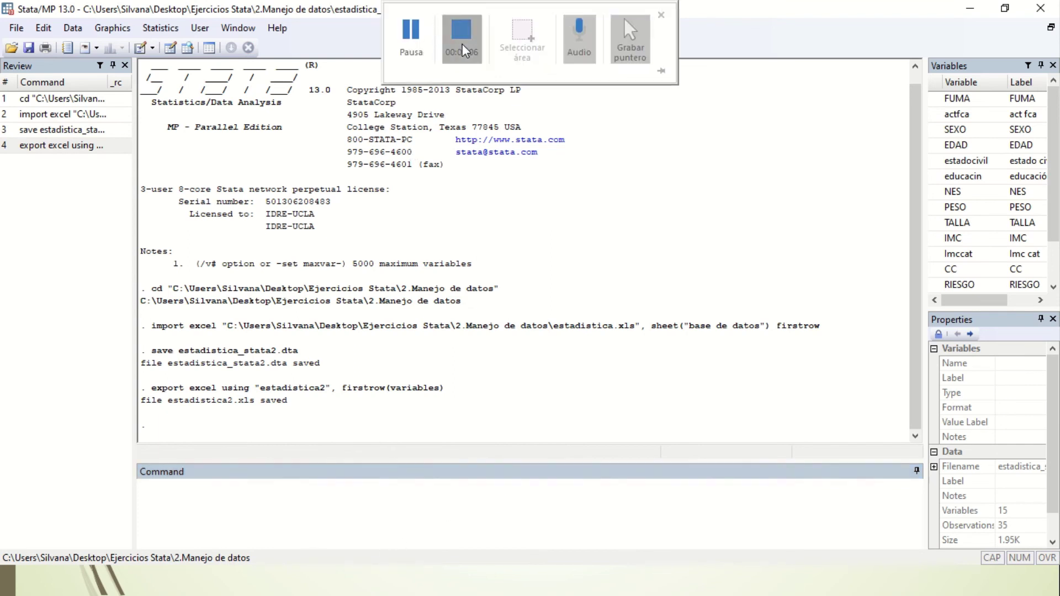
left_click(462, 44)
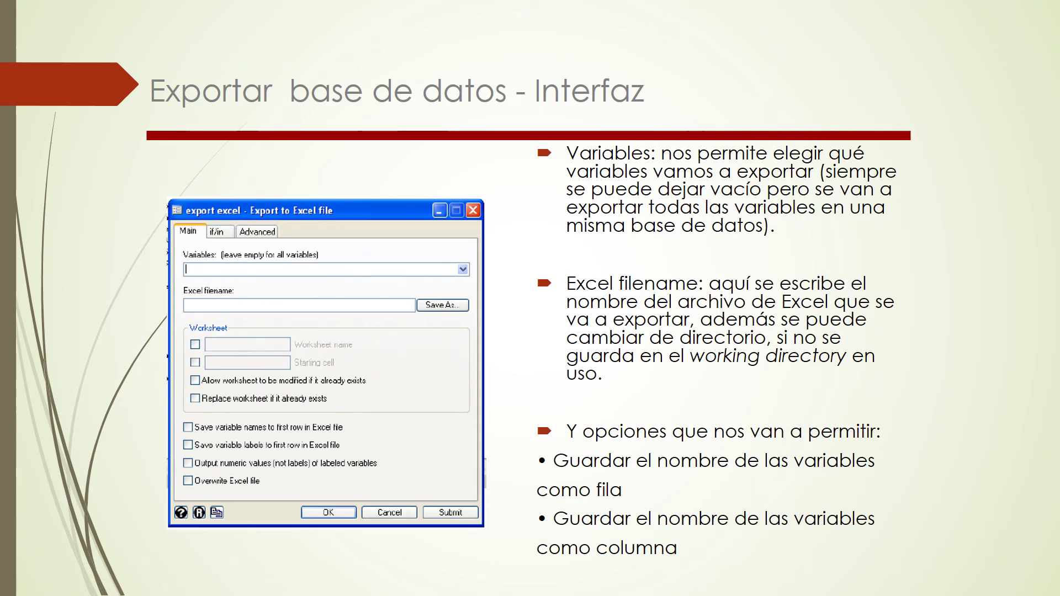
left_click(925, 325)
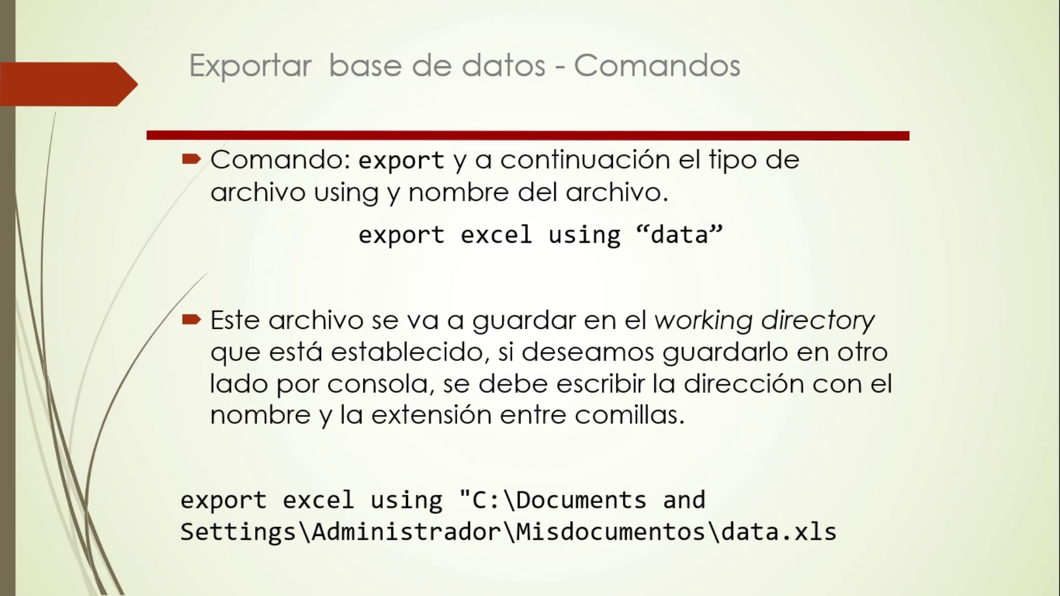
Switch to Stata and run the command export excel using "estadistica3", firstrow(variables) to export the dataset to the working directory
key("alt+Tab")
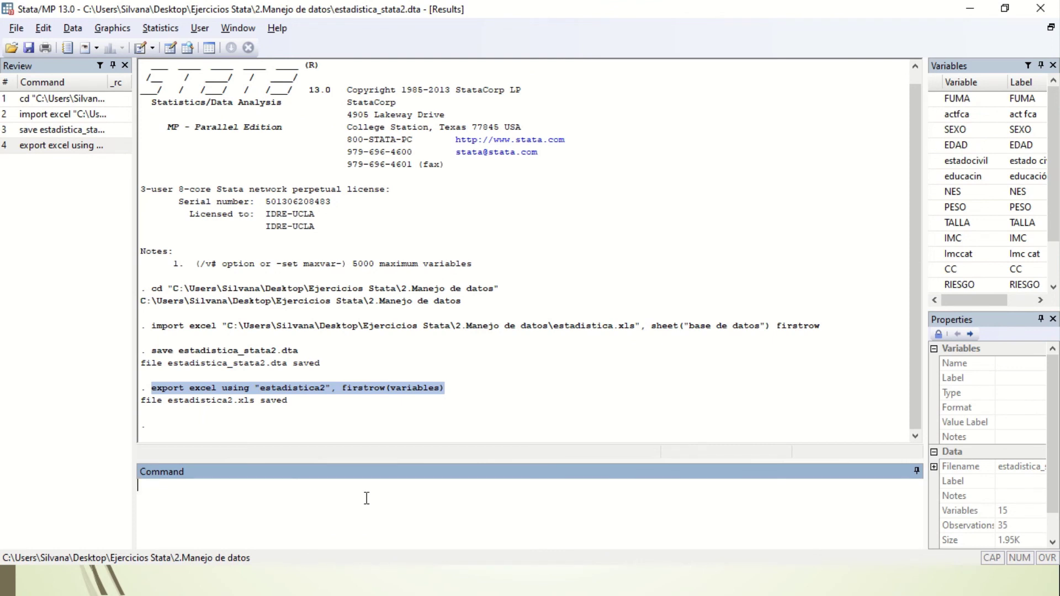
type("export excel using \"estadistica2\", firstrow(variables)")
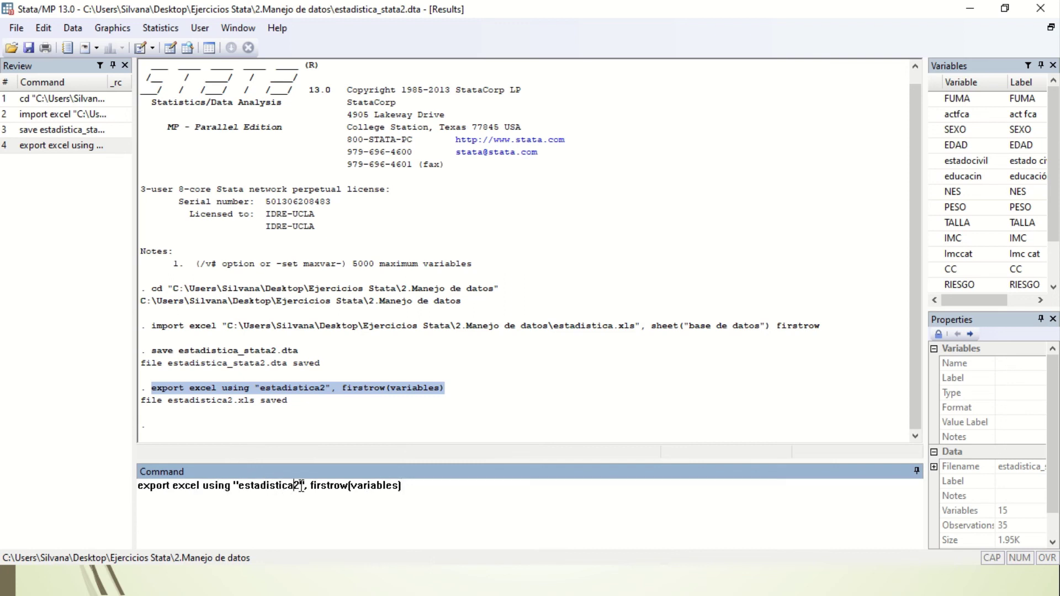
key("Delete")
type("3")
key("Return")
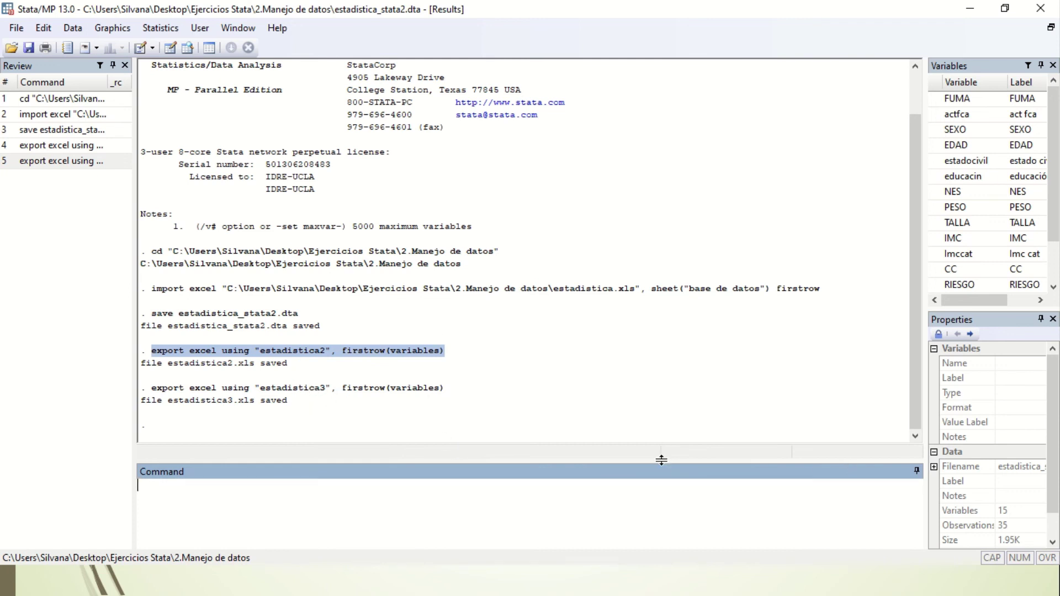
mouse_move(452, 3)
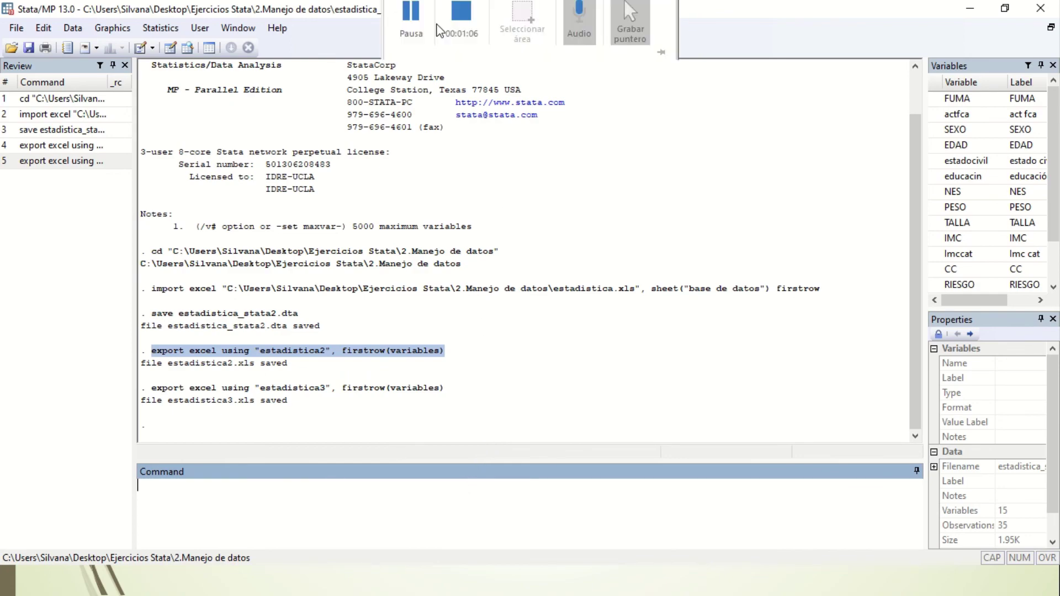
left_click(462, 23)
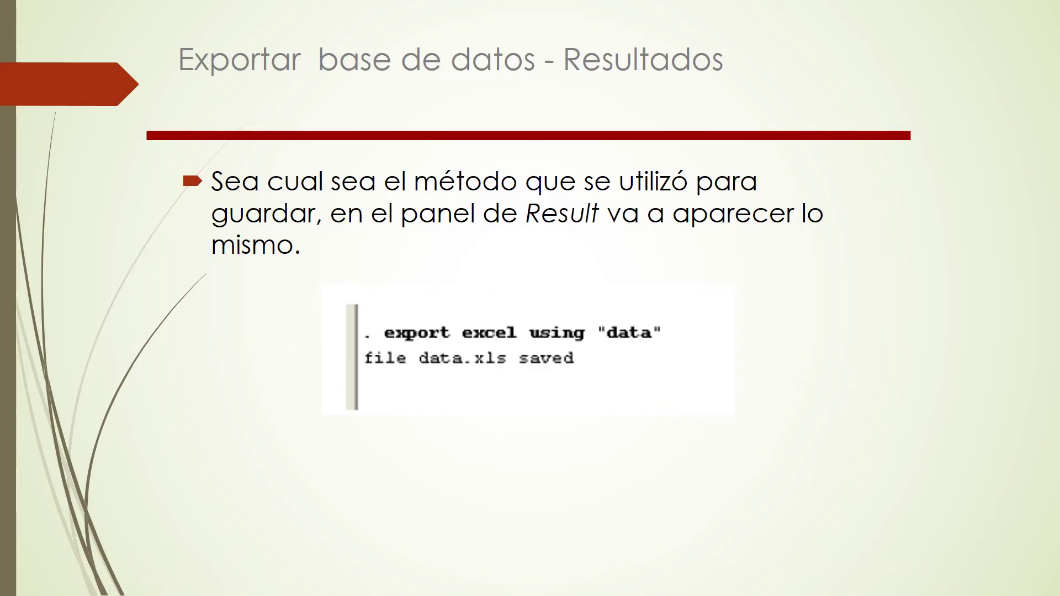